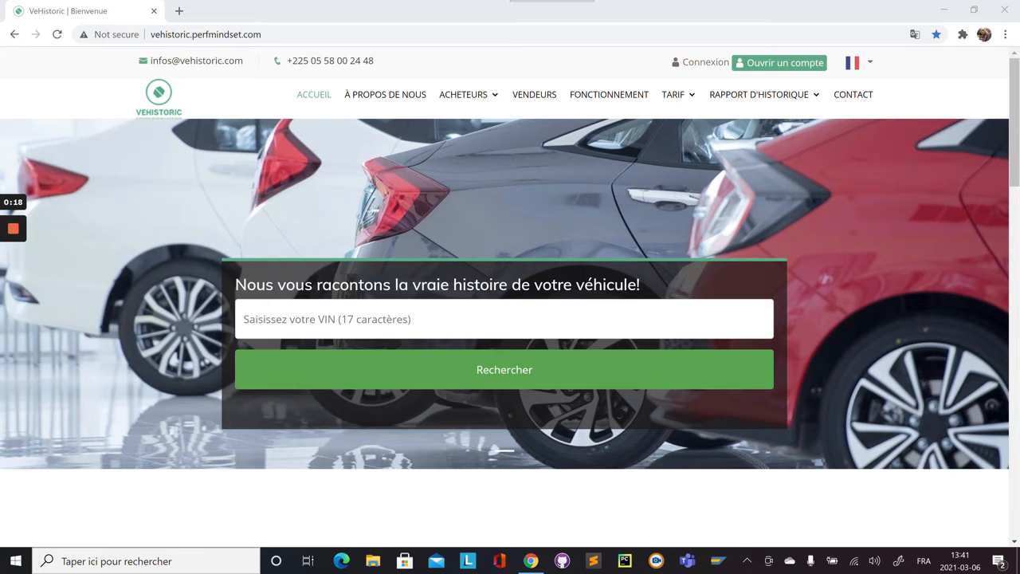
click(271, 360)
key(Return)
key(Return)
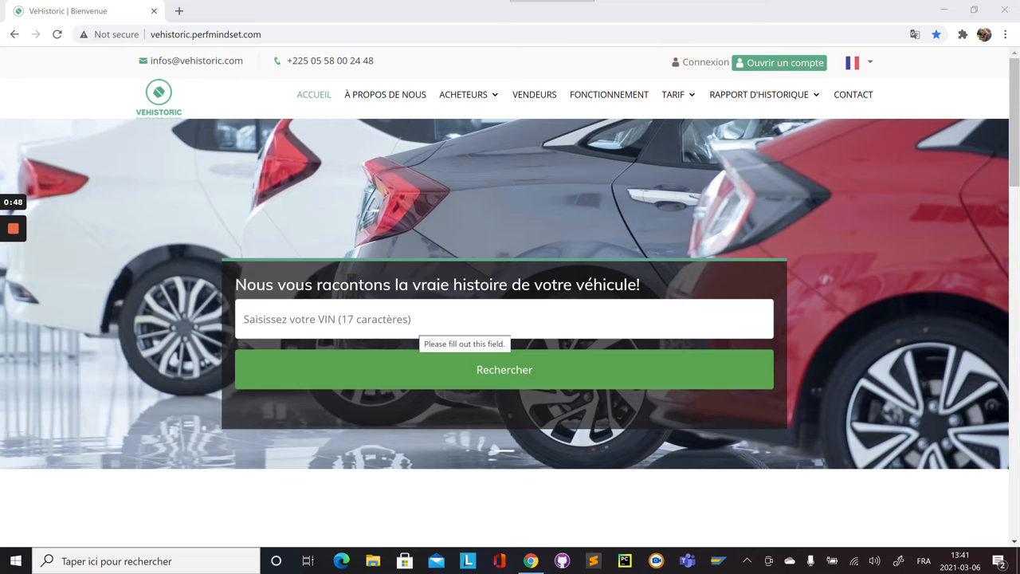
click(244, 318)
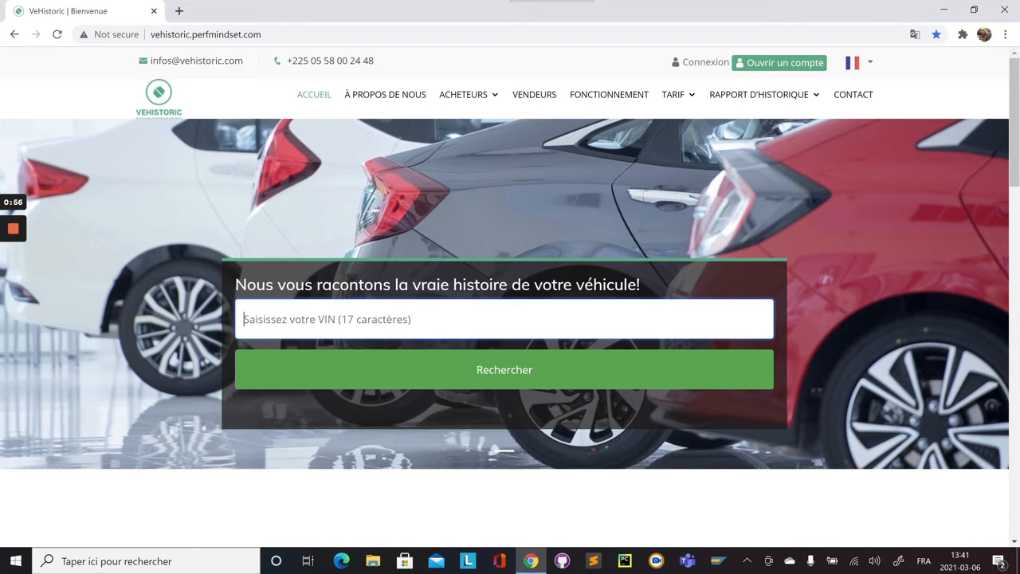
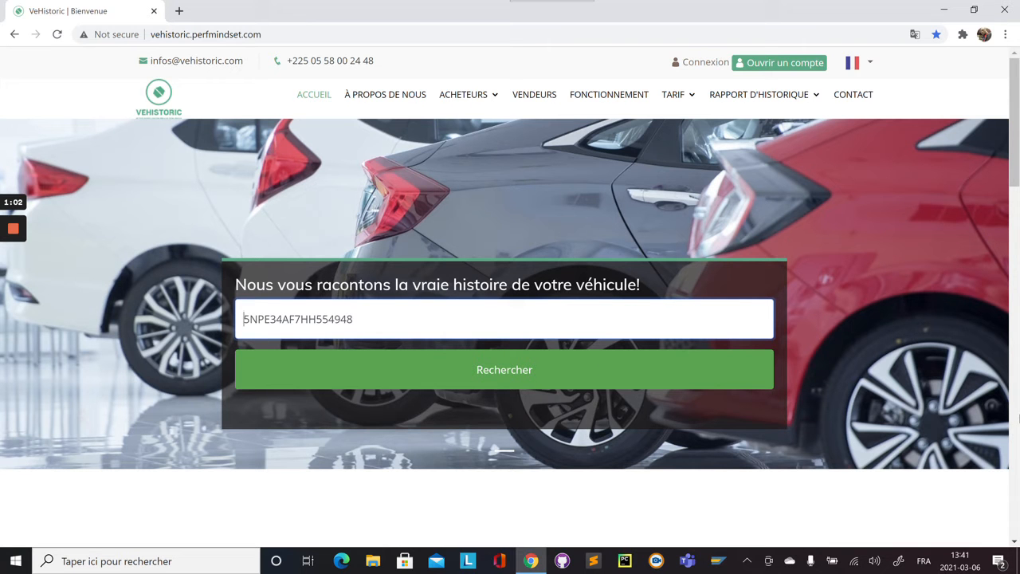
key(shift+Right)
key(shift+Right)
key(shift+Right)
key(shift+Right)
key(shift+Right)
key(shift+Right)
key(shift+Right)
key(shift+Right)
key(shift+Right)
key(shift+Right)
key(shift+Right)
key(shift+Right)
key(shift+Right)
key(shift+Right)
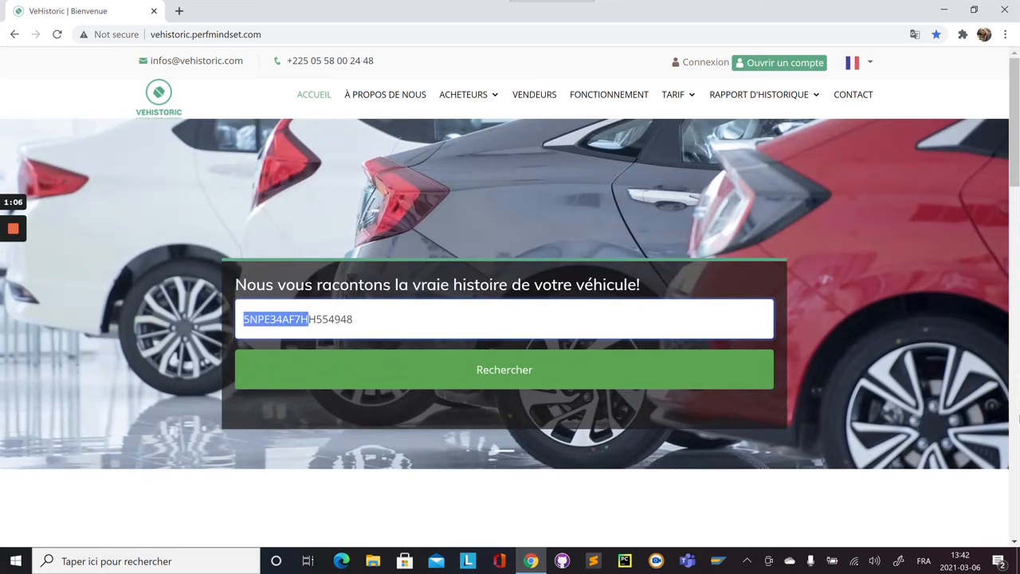
key(shift+Right)
key(shift+Right)
key(shift+Right)
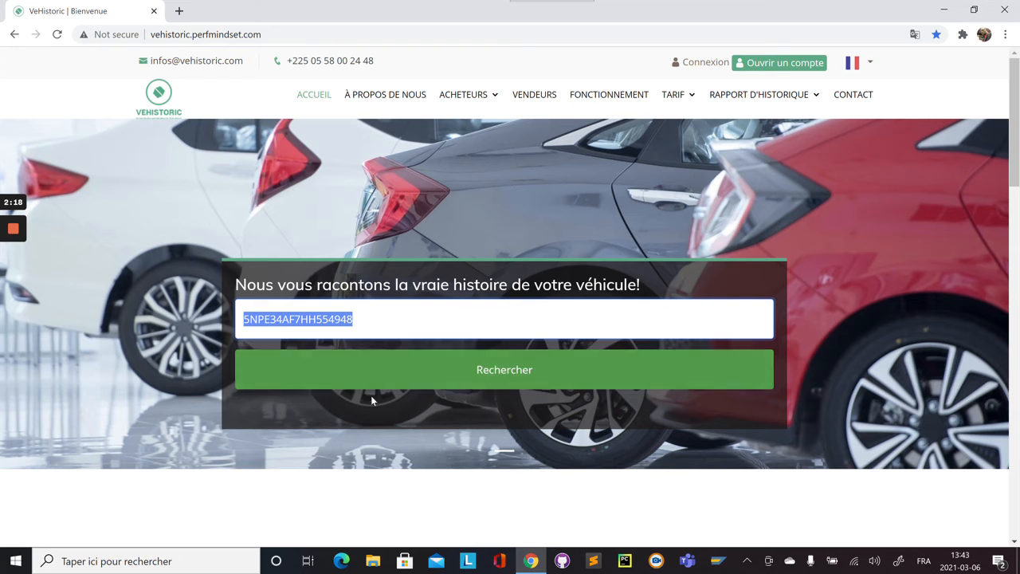
click(447, 381)
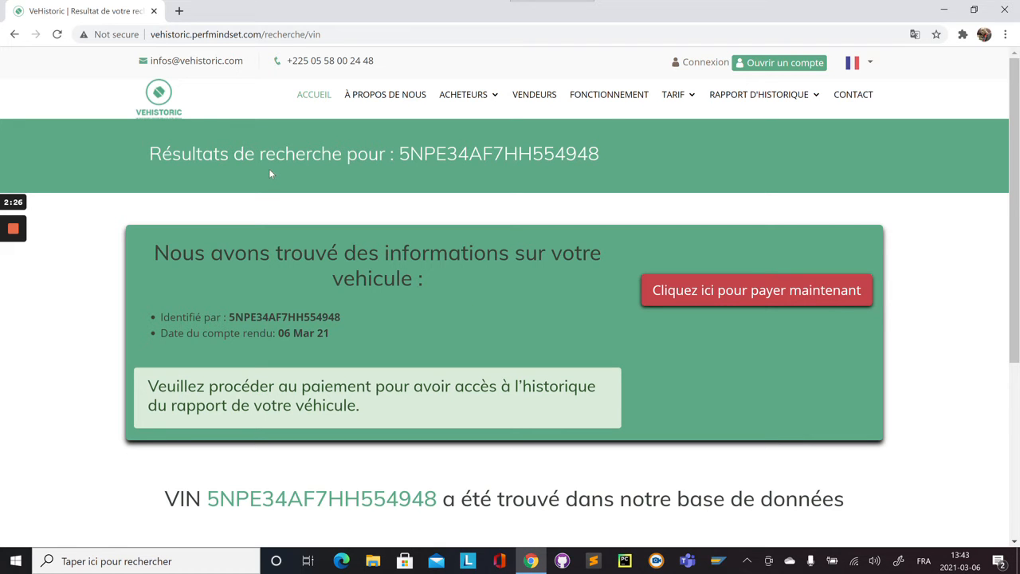
drag(398, 153, 599, 154)
key(ctrl+c)
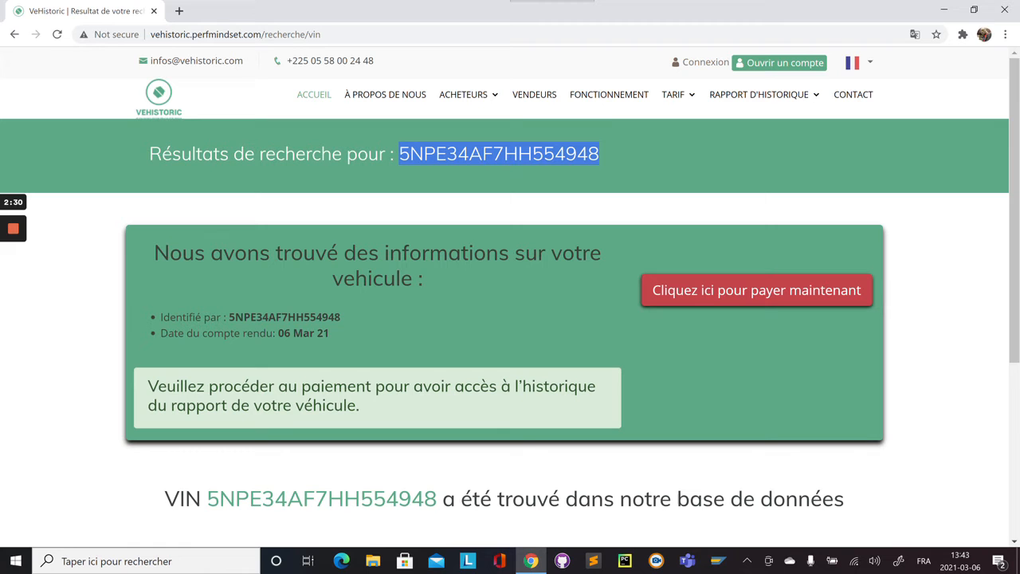
click(599, 154)
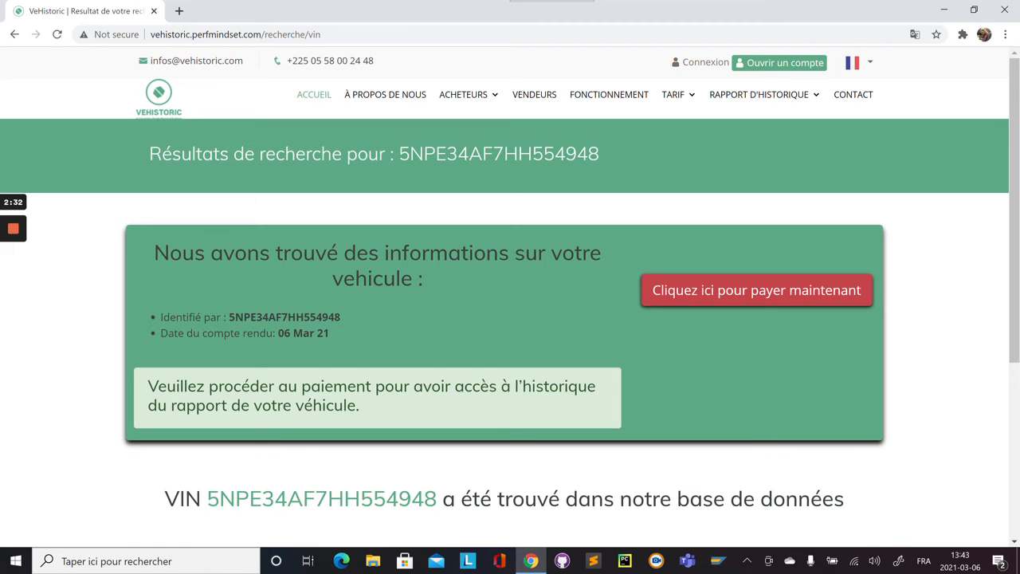
drag(229, 317, 328, 317)
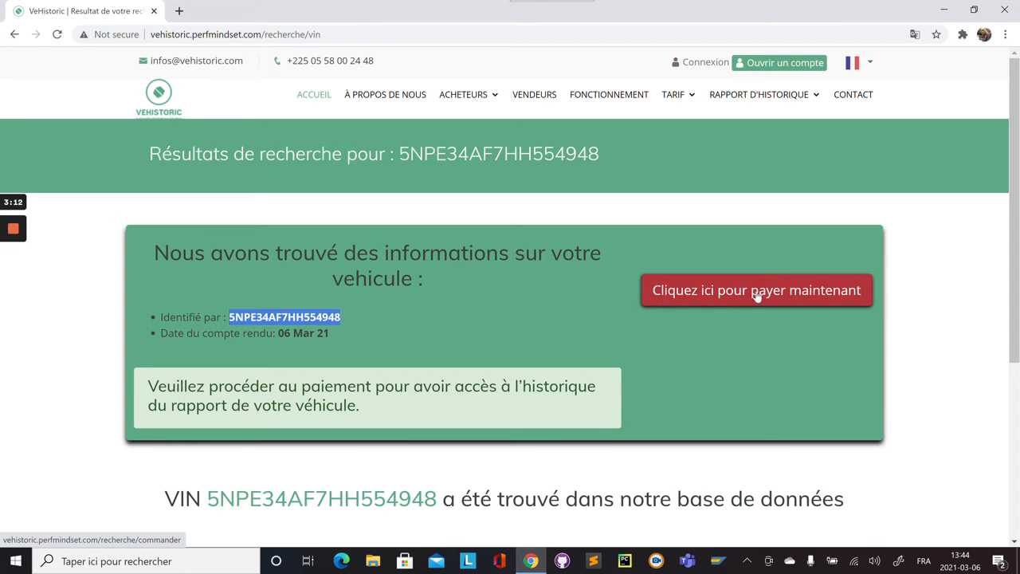
- Go to the payment order page and inspect the name, phone and +1 country-code fields
click(799, 294)
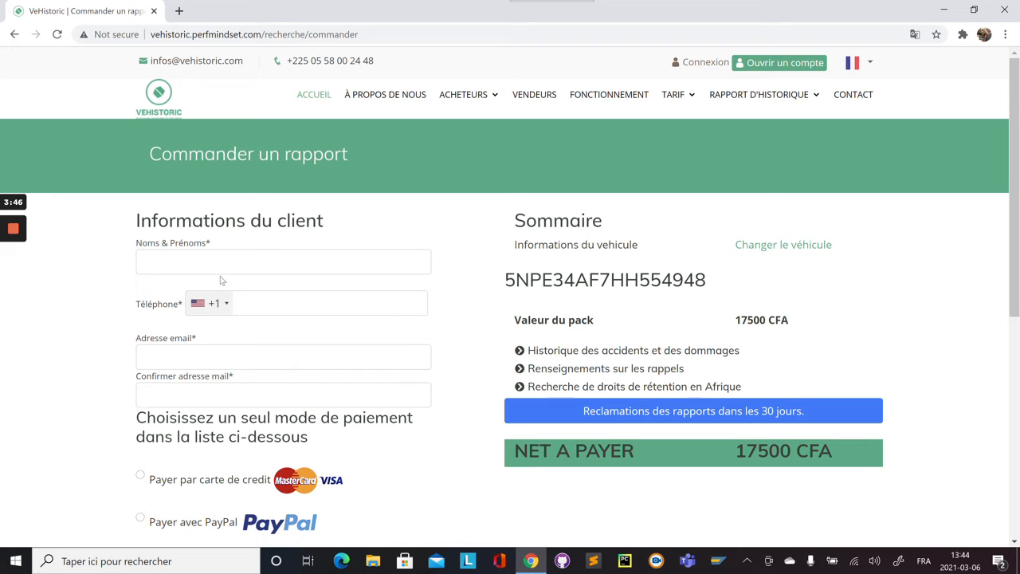
click(283, 262)
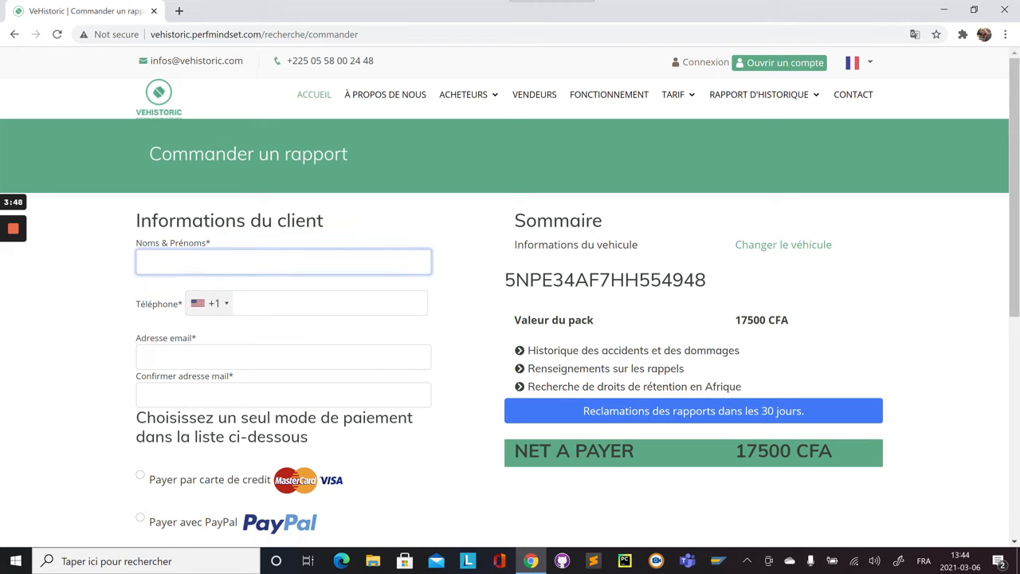
click(331, 303)
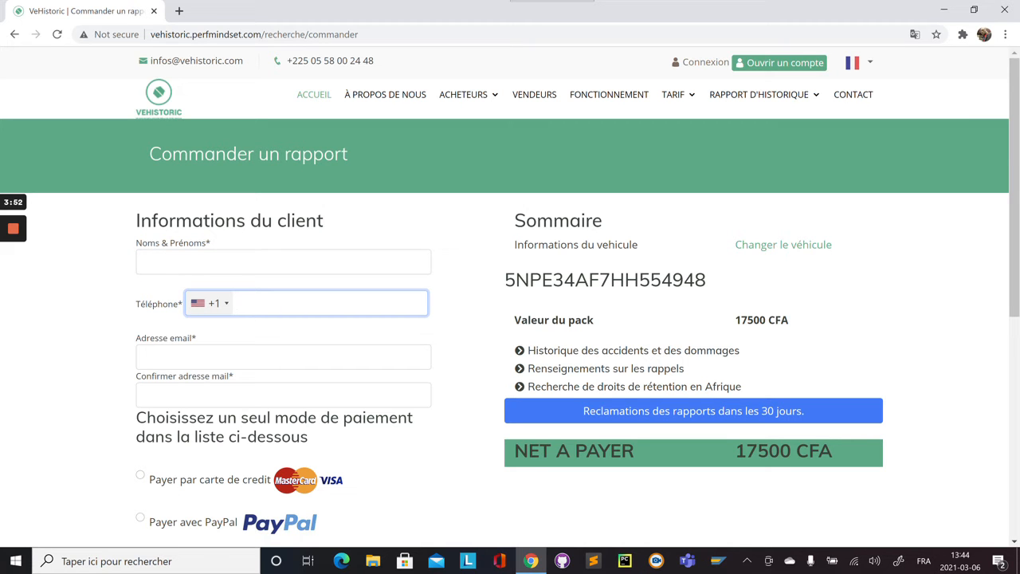
click(215, 305)
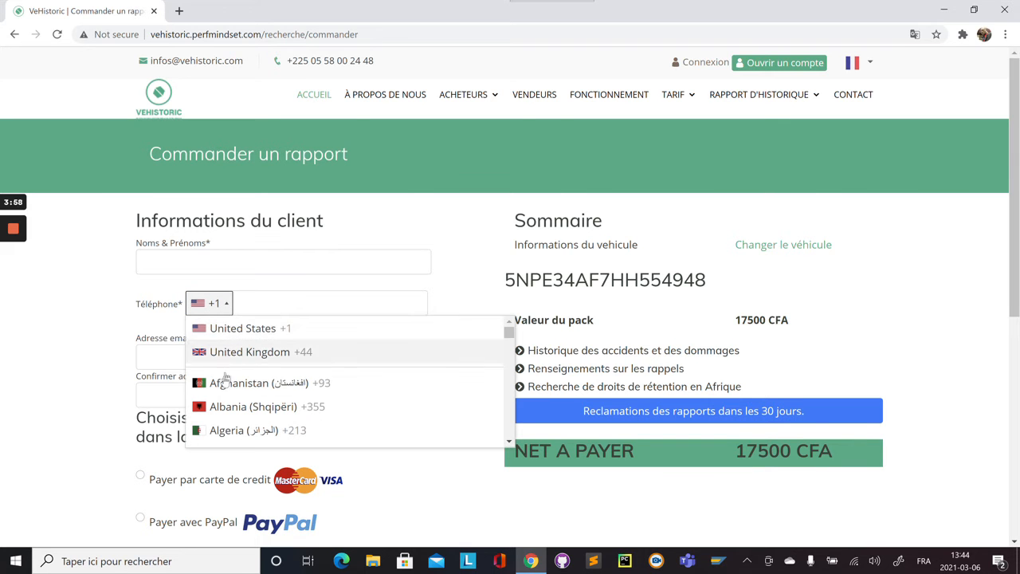
drag(509, 333, 511, 387)
click(475, 308)
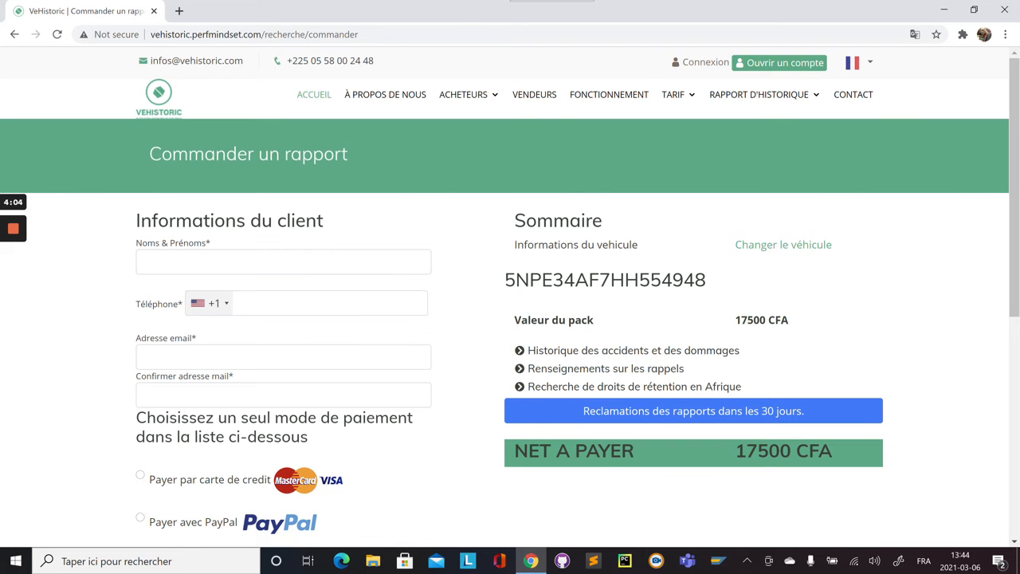
click(144, 356)
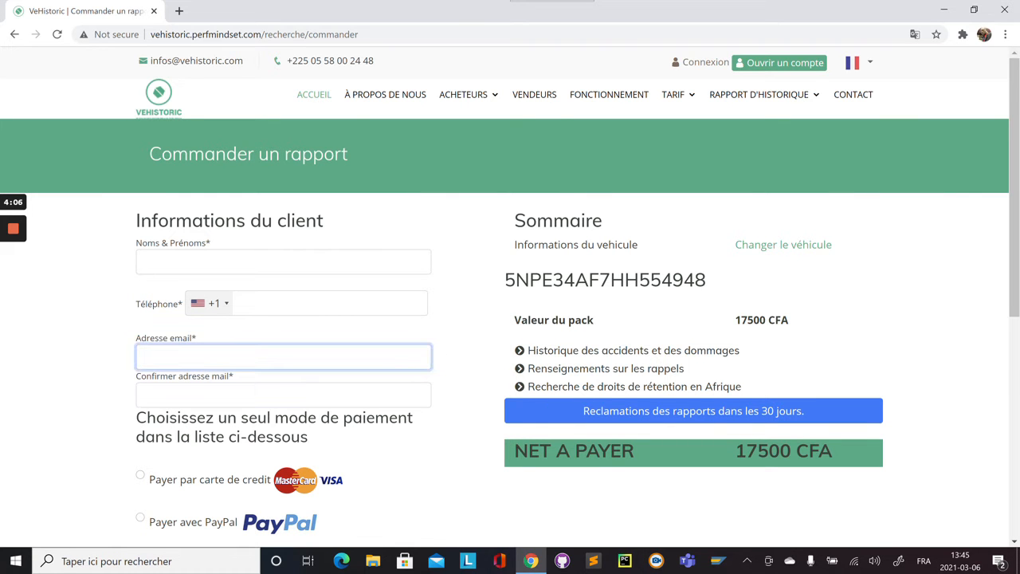
click(144, 395)
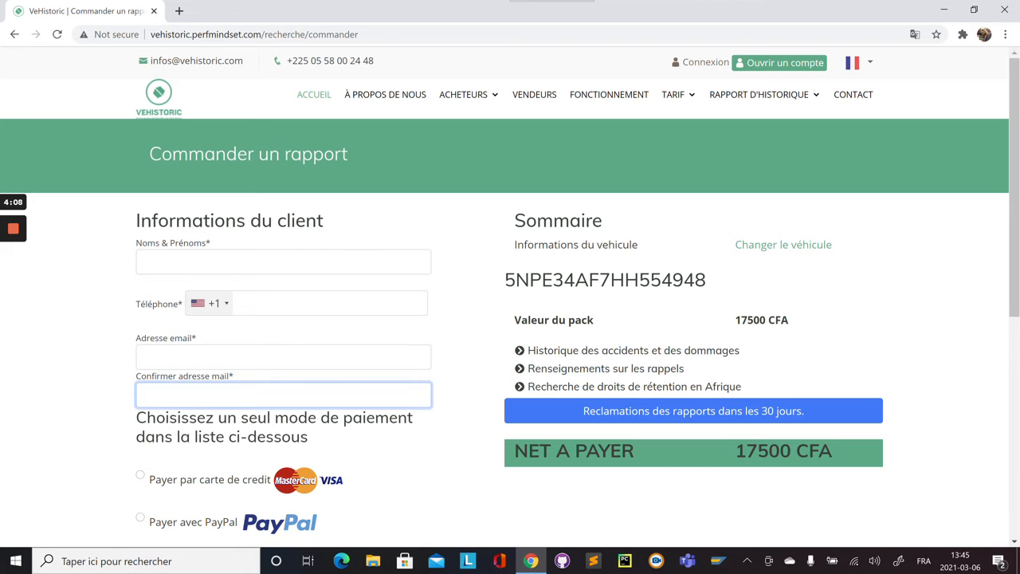
click(144, 356)
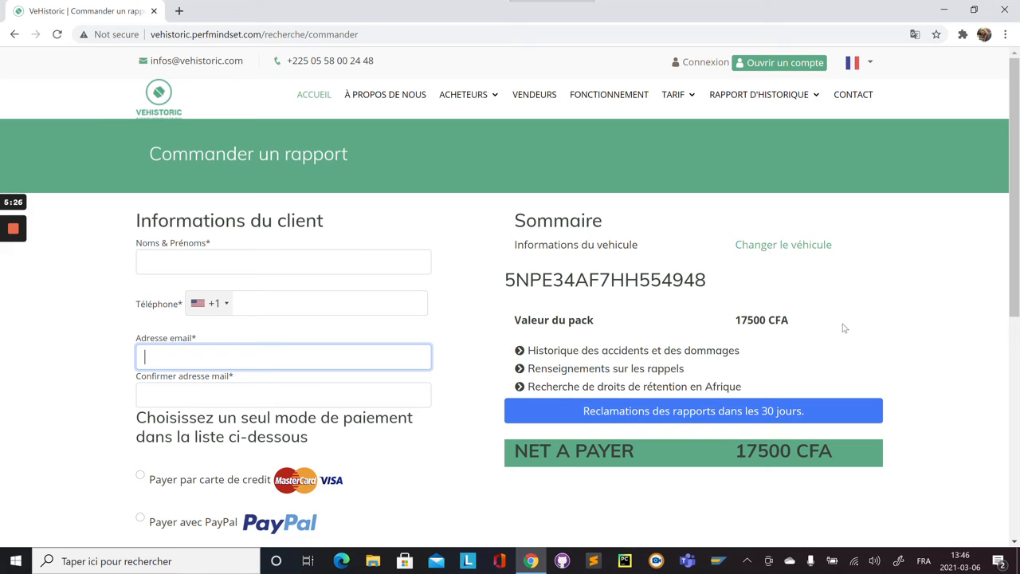
drag(1017, 285, 1016, 387)
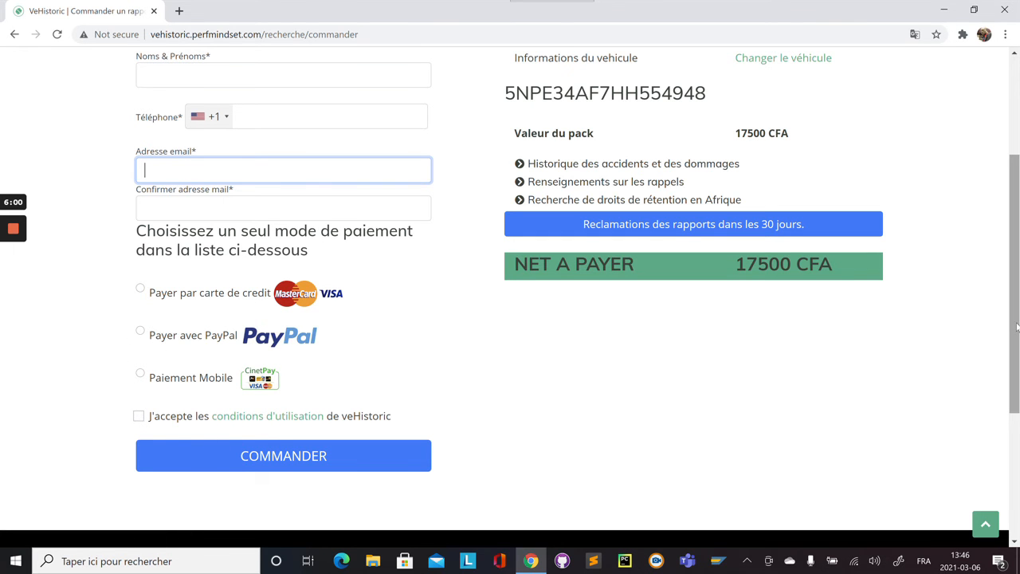
scroll(1014, 258, up, 1)
scroll(1014, 259, up, 1)
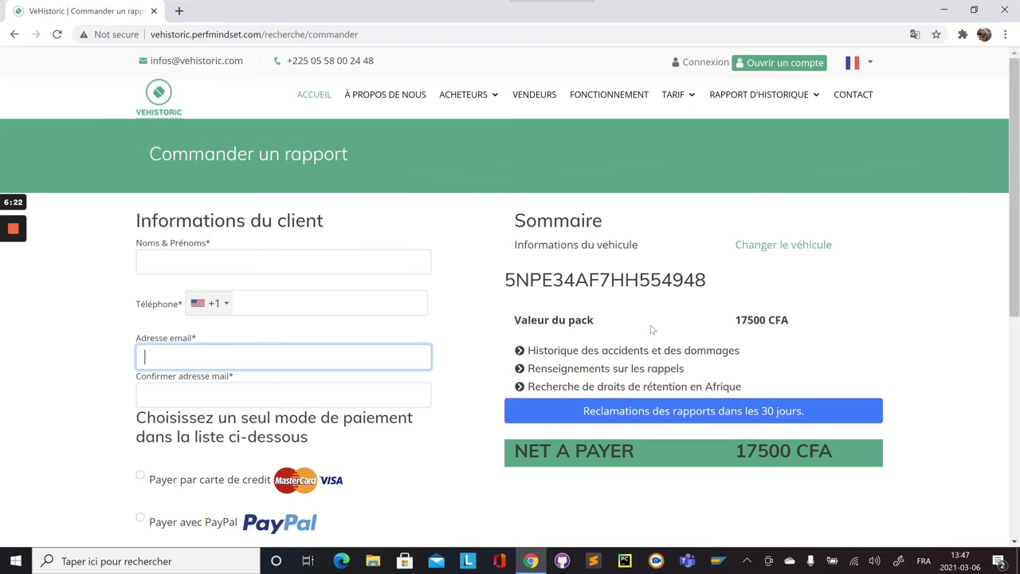
click(815, 248)
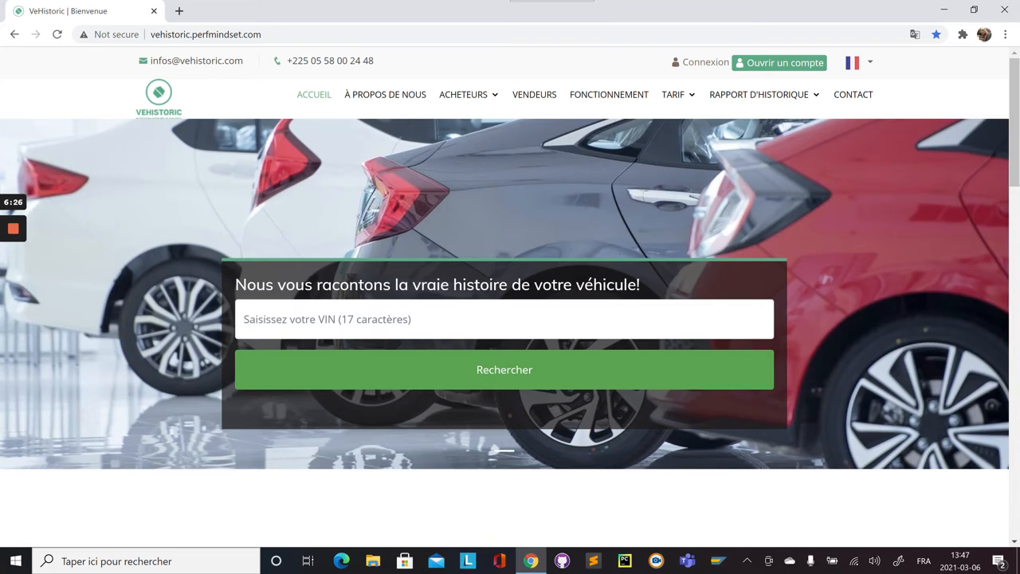
key(ctrl+v)
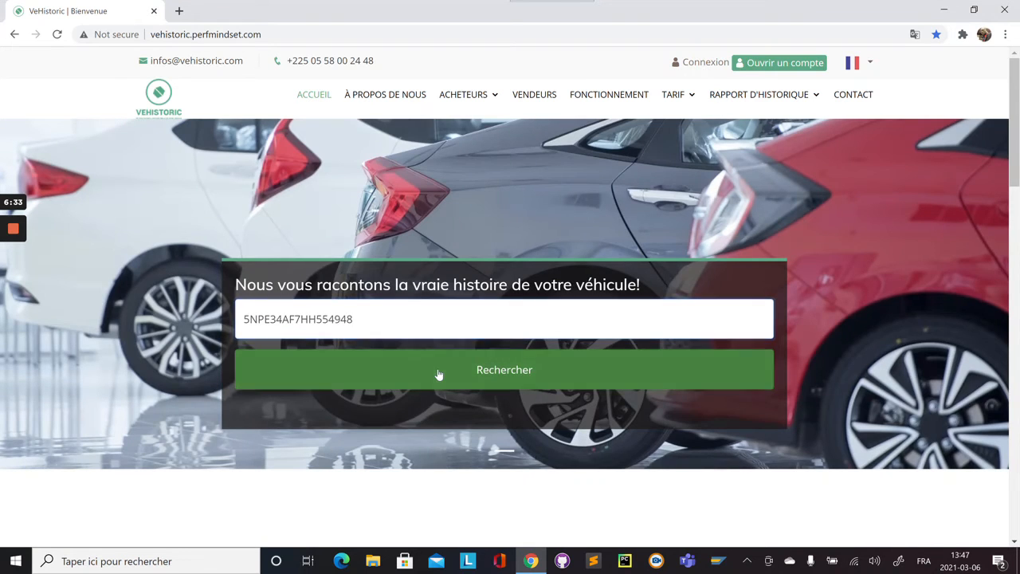
click(439, 375)
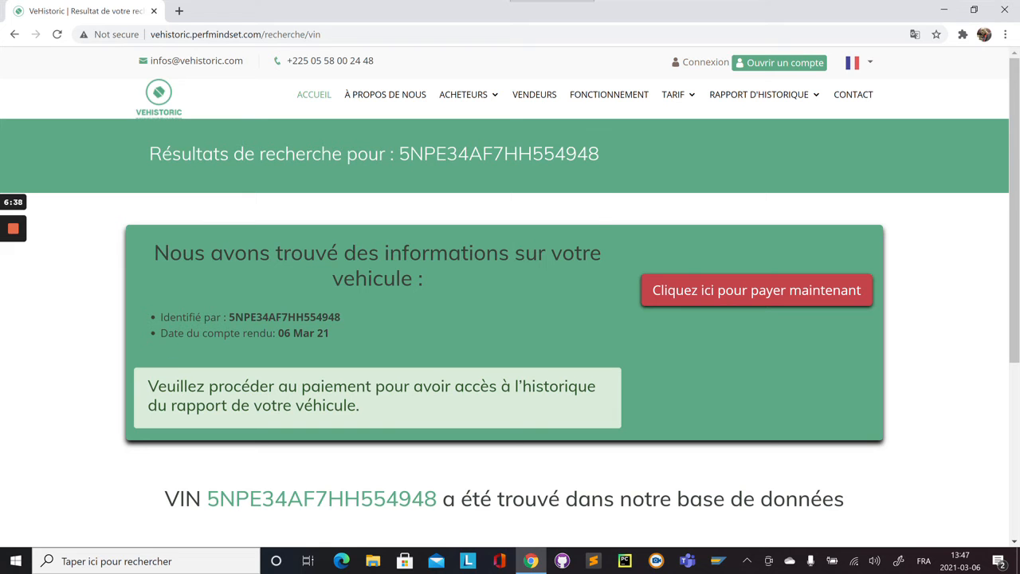
click(753, 303)
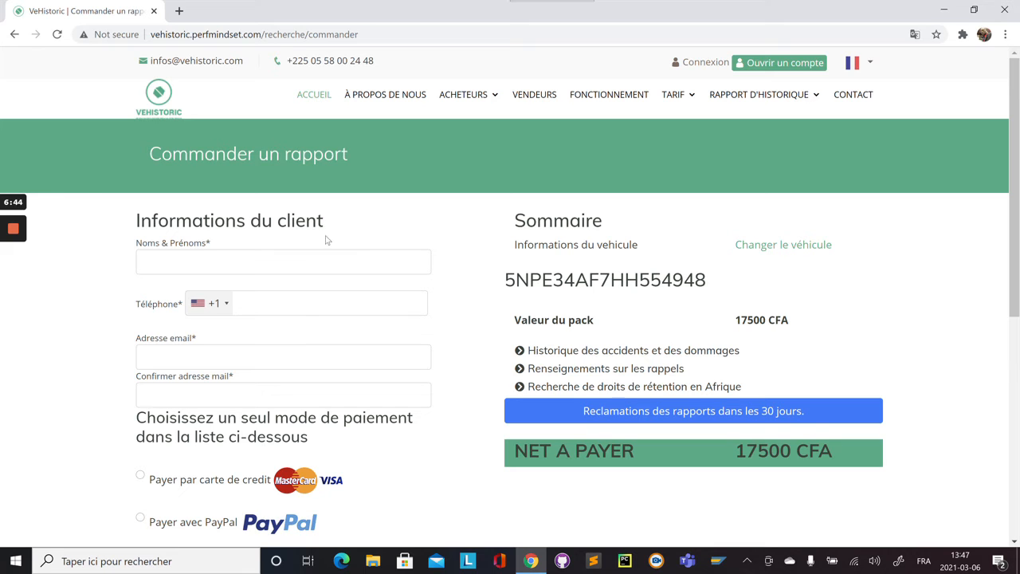
- Enter the customer's full name in Noms & Prénoms
click(283, 261)
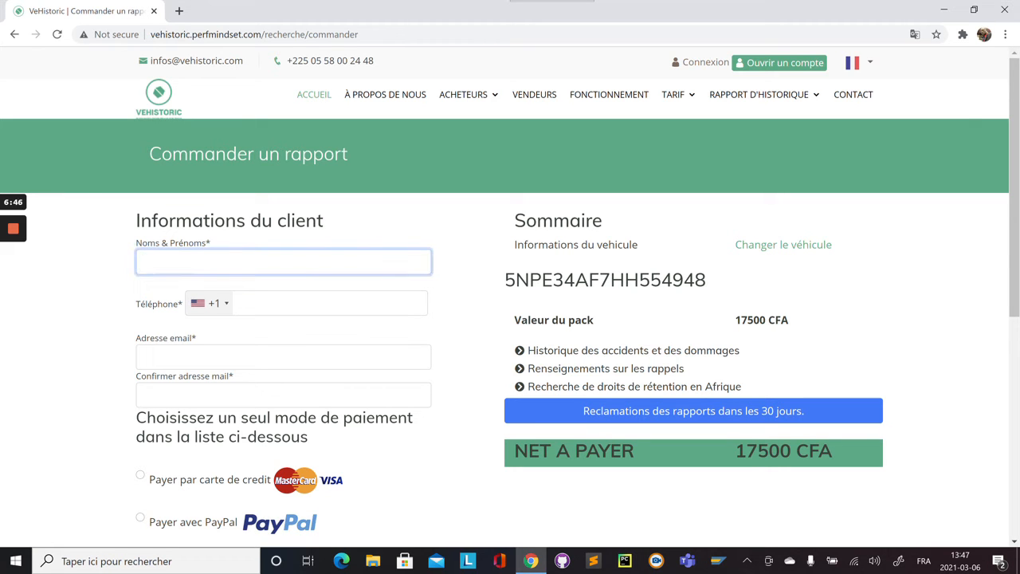
- Set the phone code to Côte d'Ivoire (+225) and enter the customer's phone number
click(226, 304)
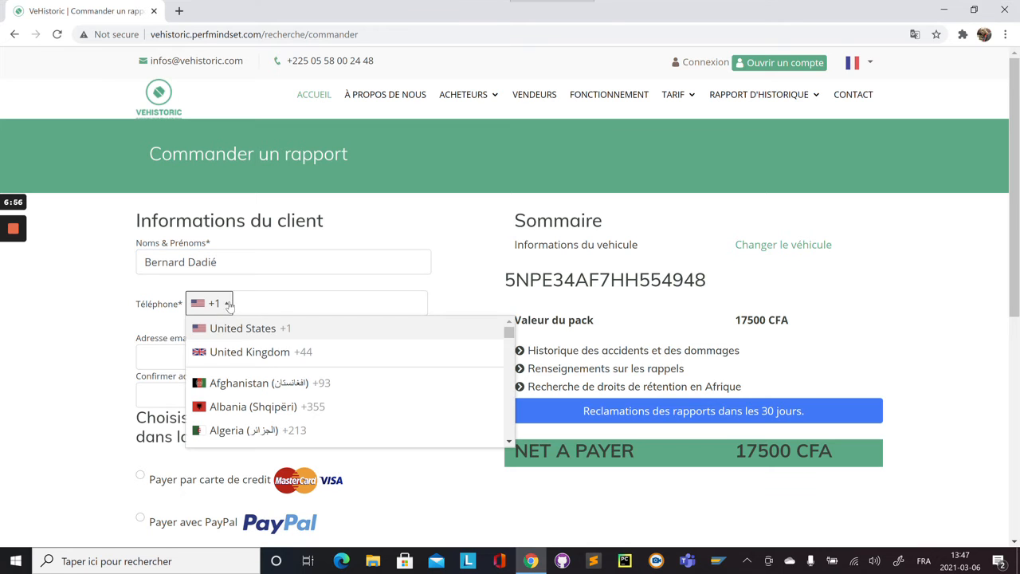
drag(509, 332, 509, 354)
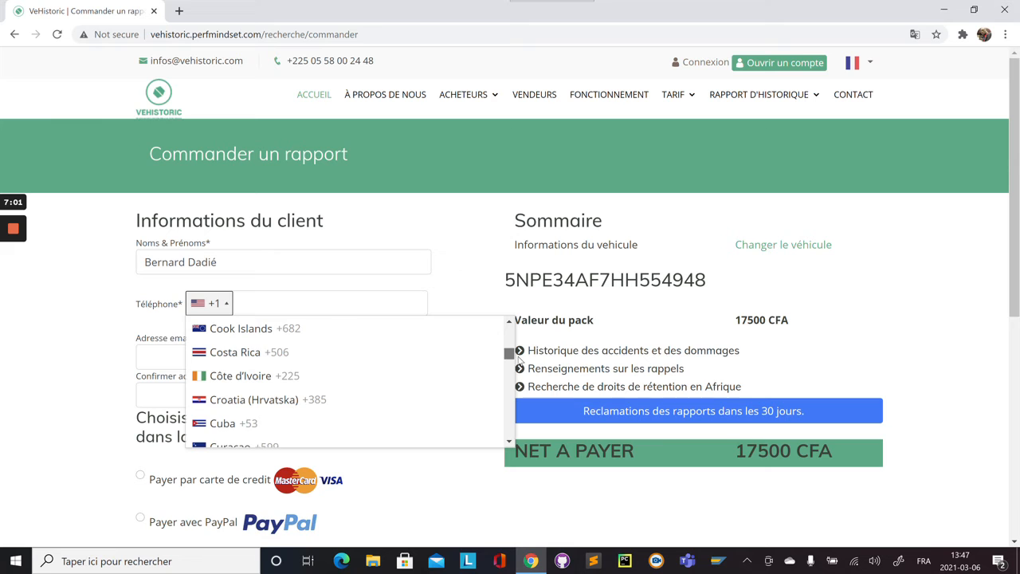
click(340, 372)
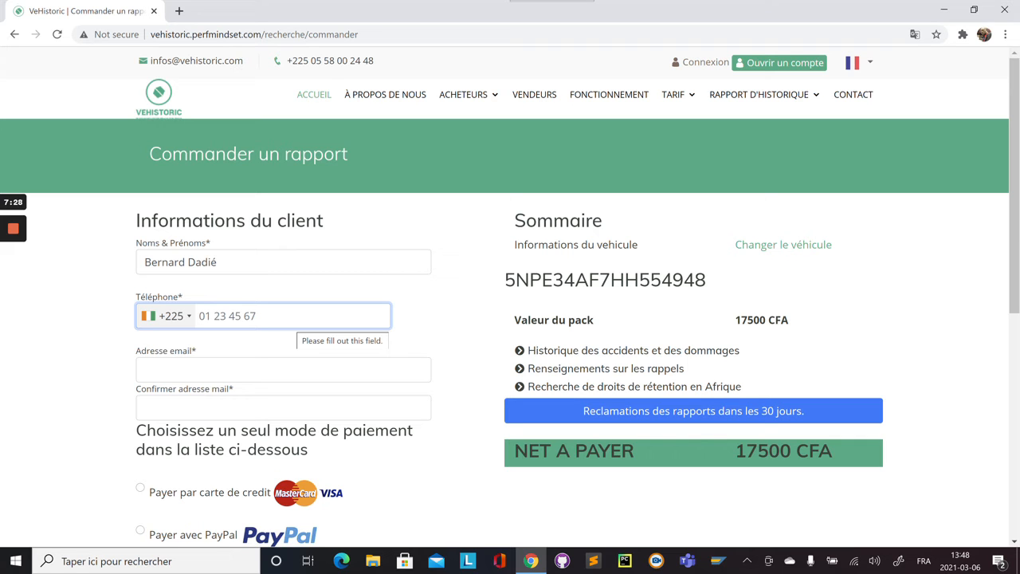
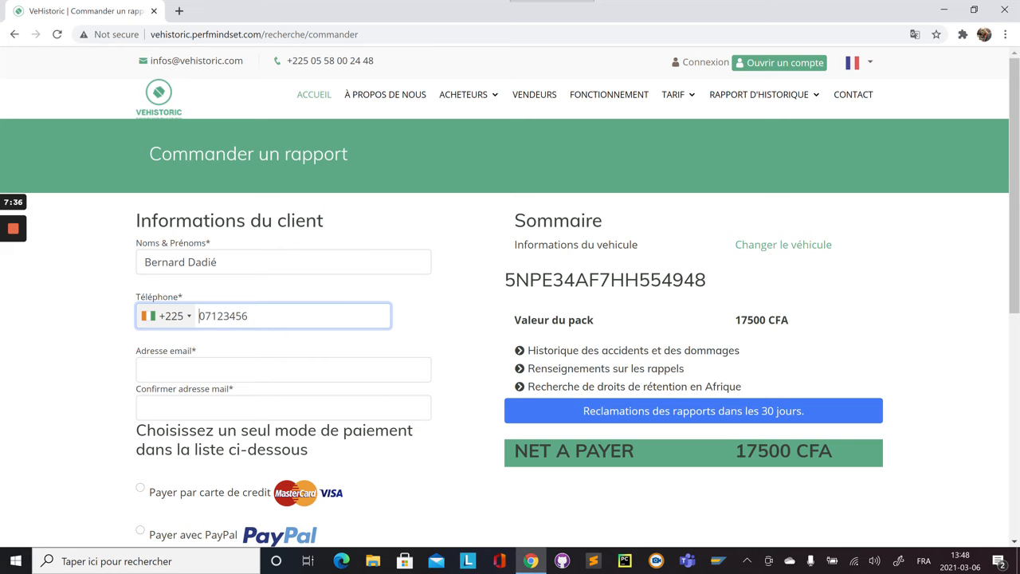
key(shift+Right)
key(shift+Right)
key(shift+Right)
key(shift+Right)
key(shift+Right)
key(shift+Right)
key(shift+Right)
key(shift+Right)
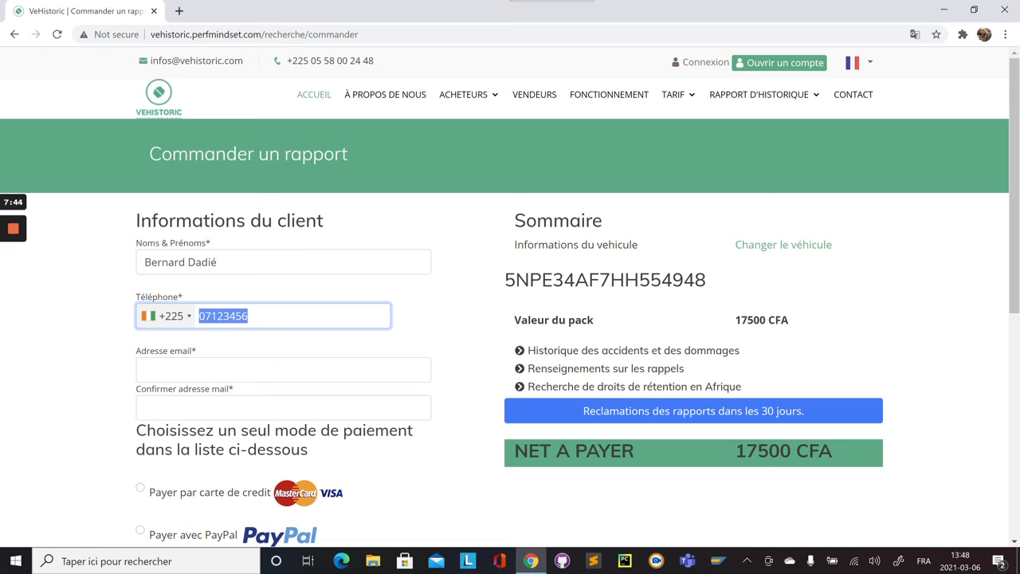
- Type the customer's Gmail address in Adresse email, then retype it in Confirmer adresse mail
click(144, 368)
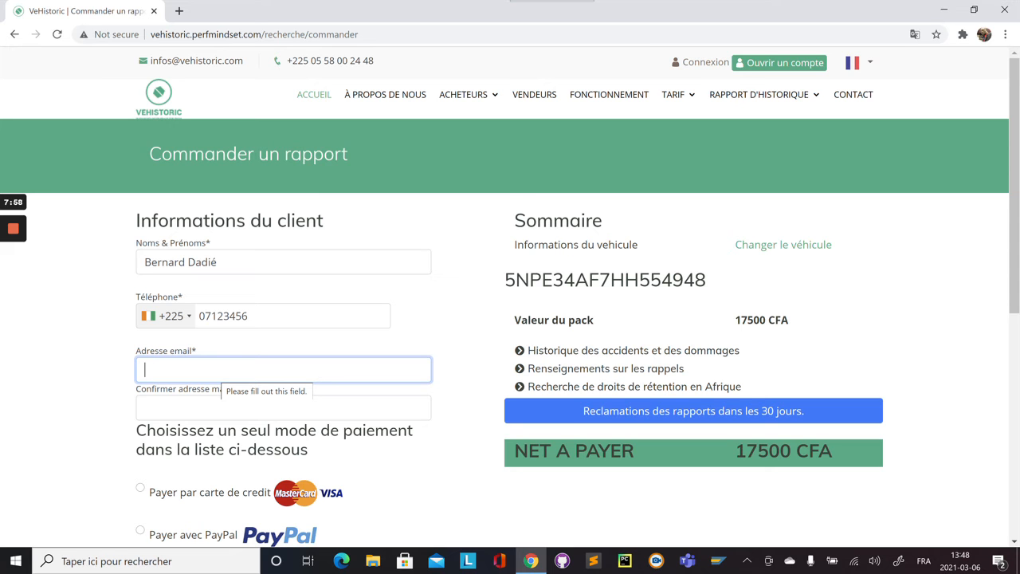
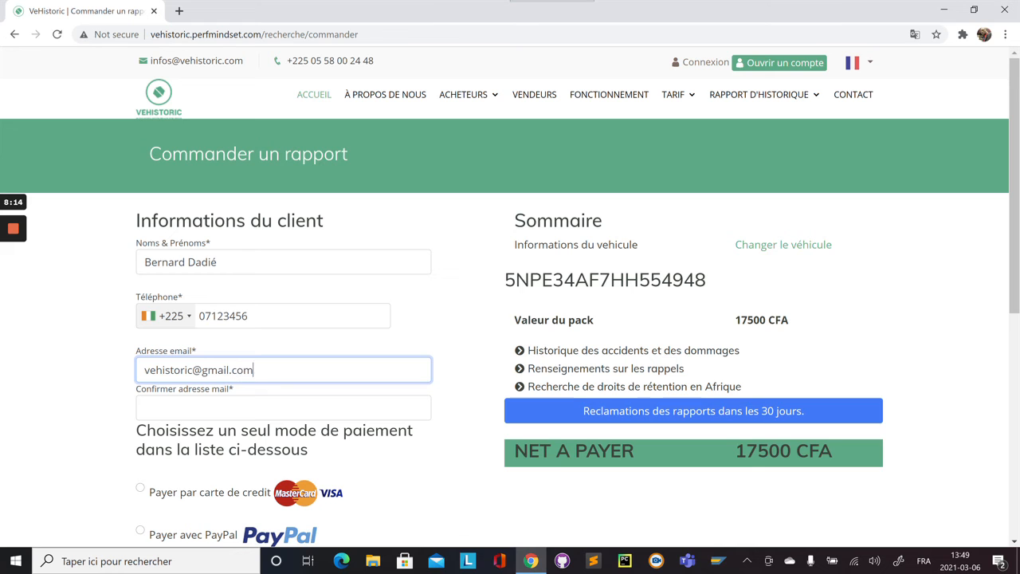
key(Tab)
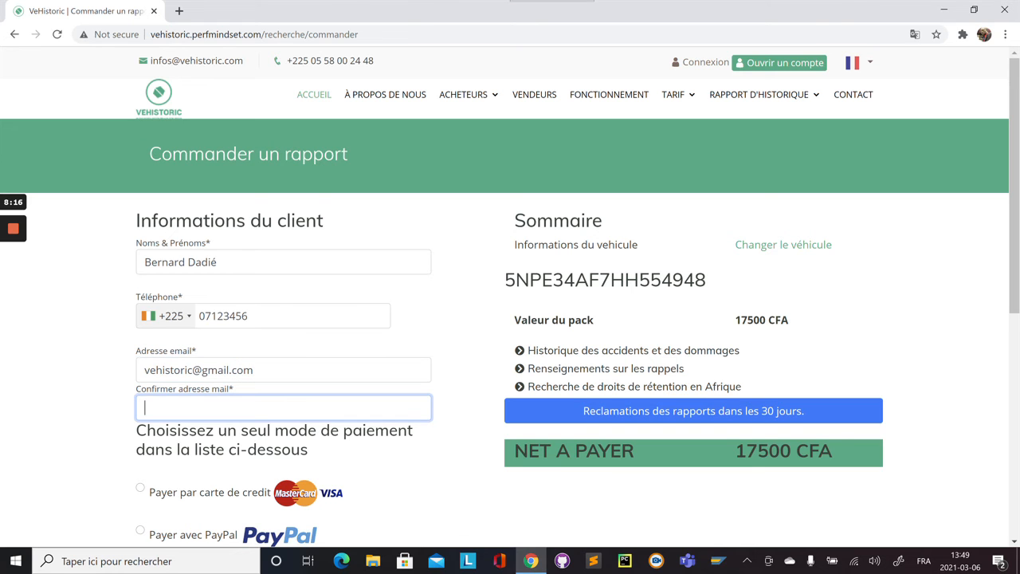
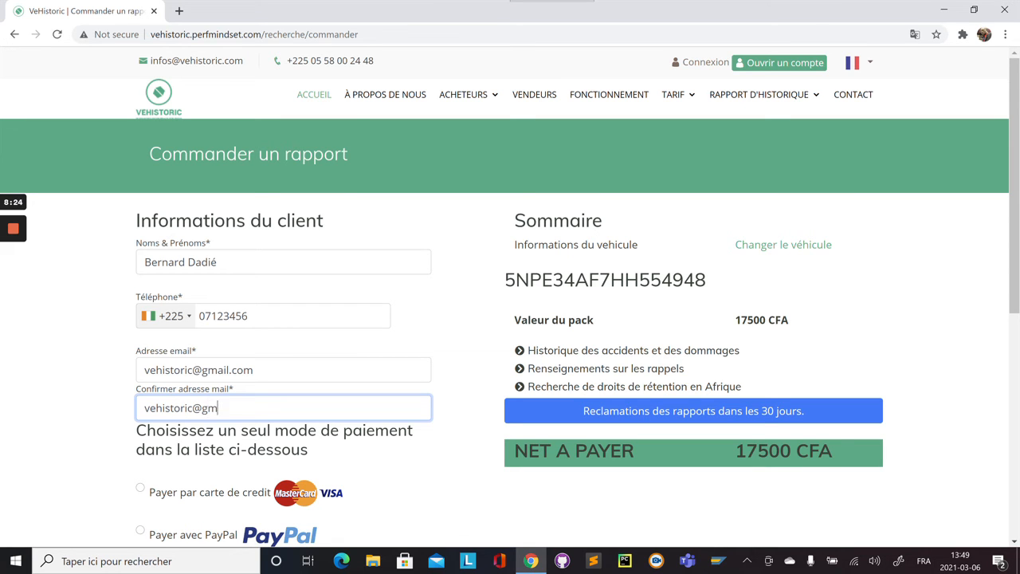
- Select Paiement Mobile, accept the conditions d'utilisation, and submit the order with COMMANDER
drag(1011, 269, 1015, 365)
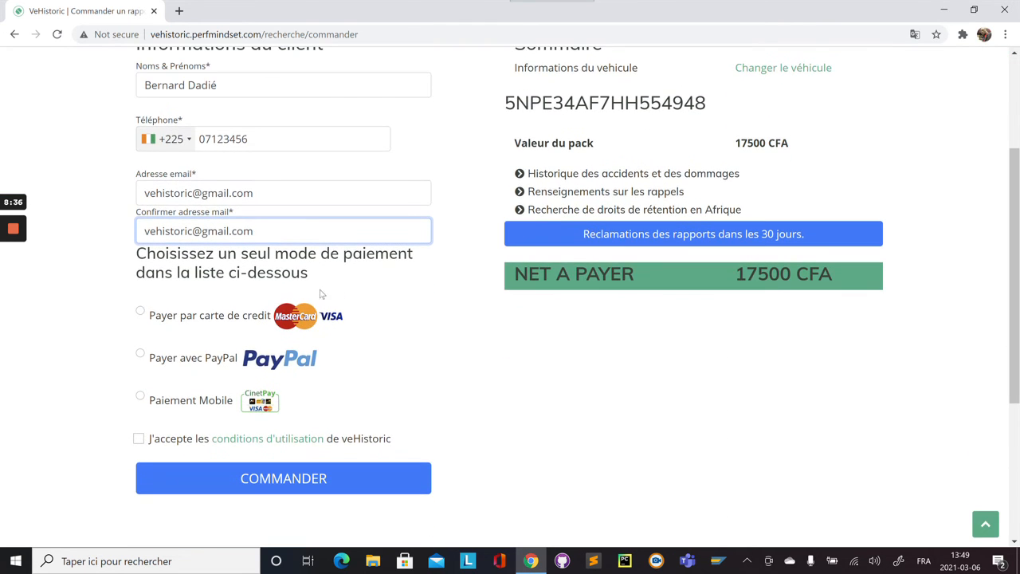
click(143, 401)
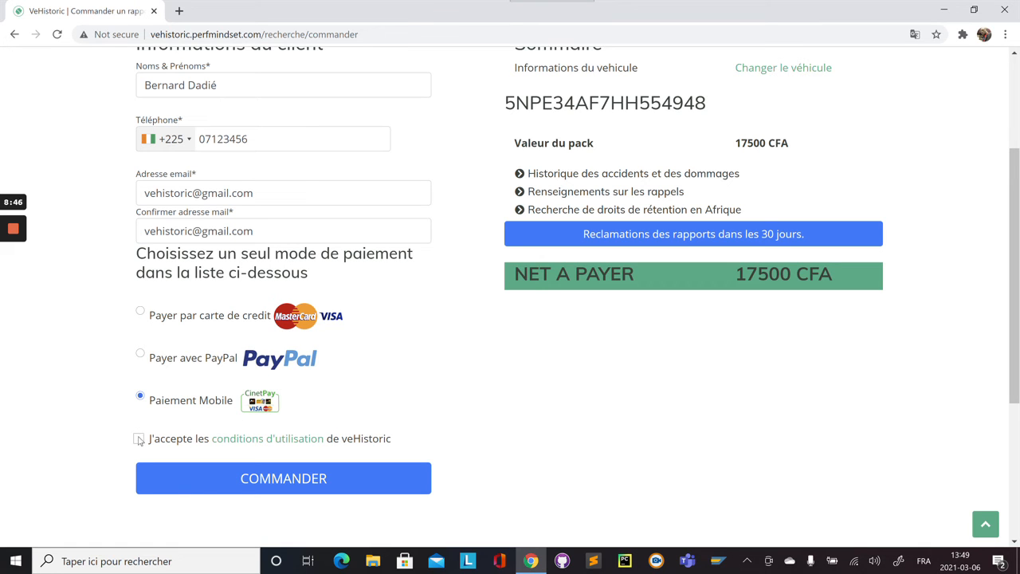
click(139, 440)
click(278, 484)
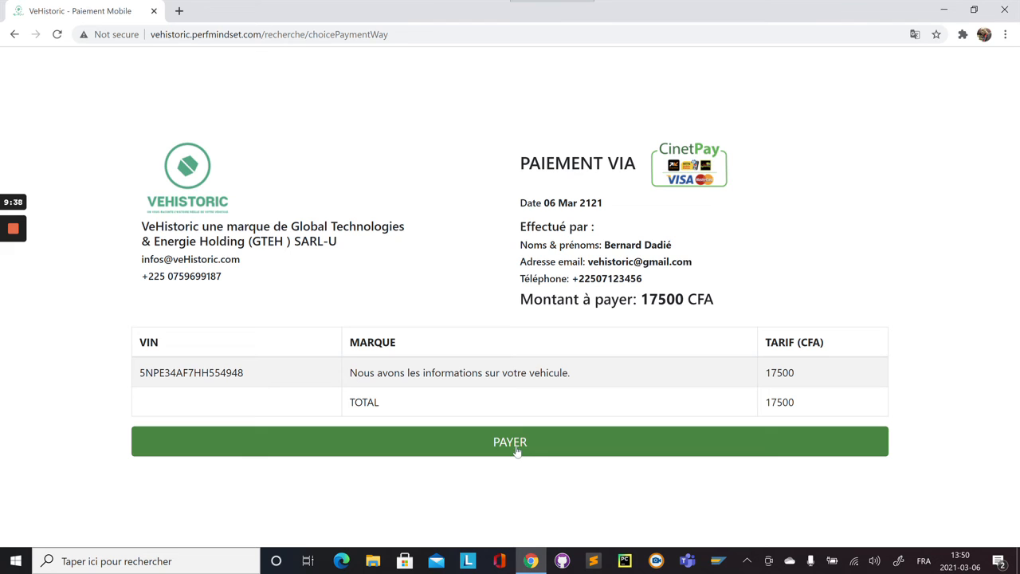
- Continue to the 17500 CFA payment and set the payment country to Burkina Faso
click(516, 450)
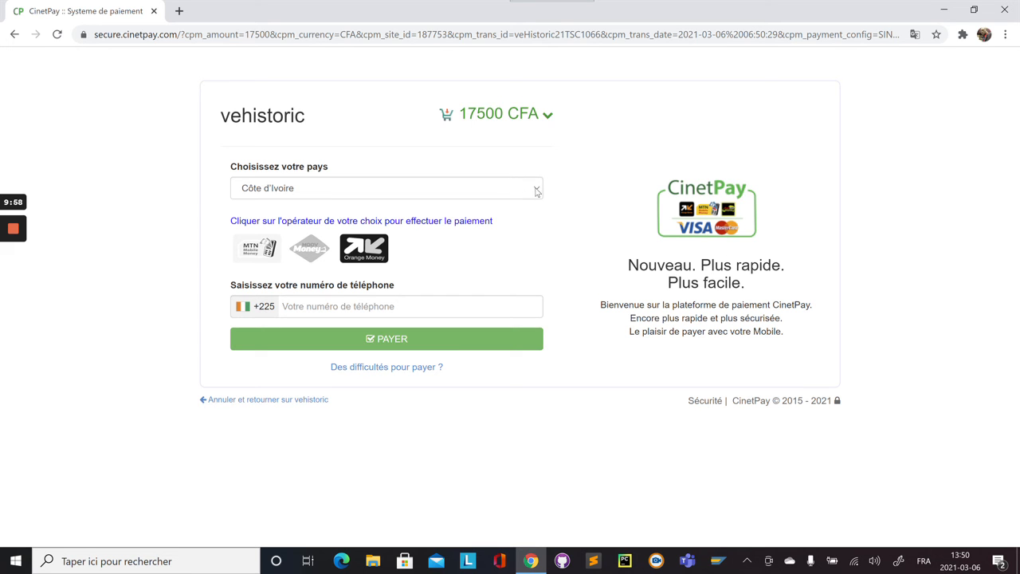
click(536, 192)
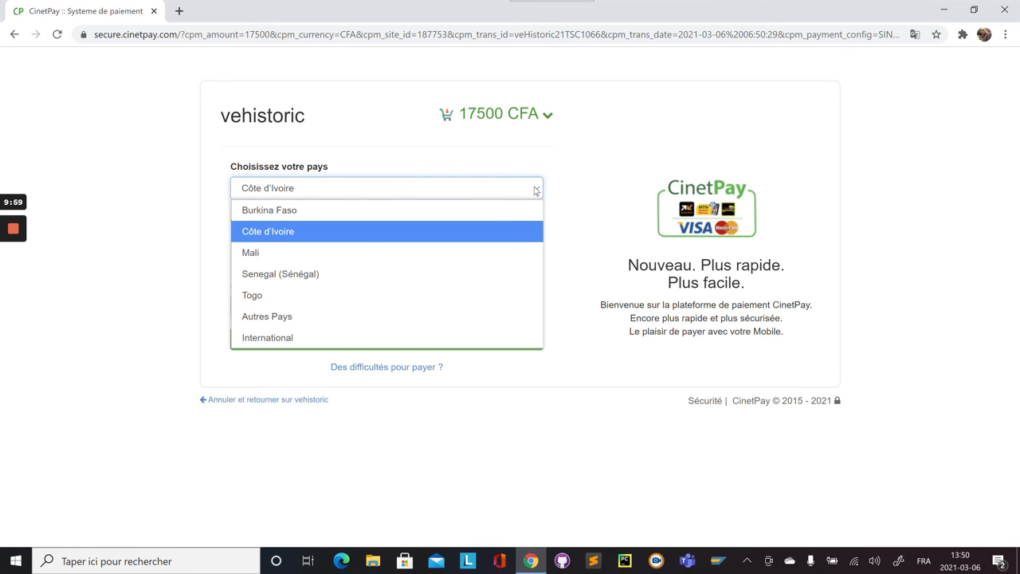
click(380, 207)
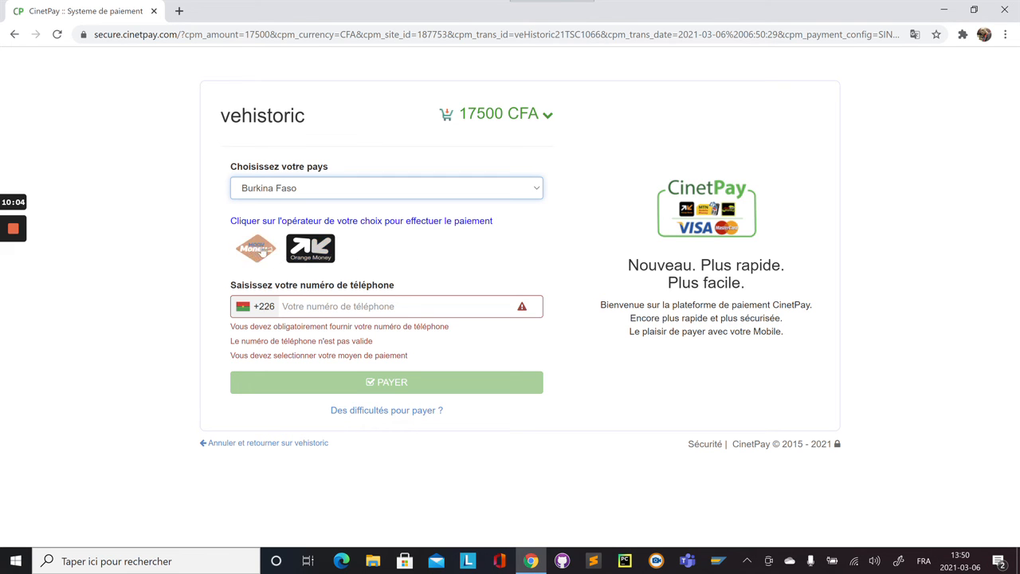
click(536, 189)
click(446, 221)
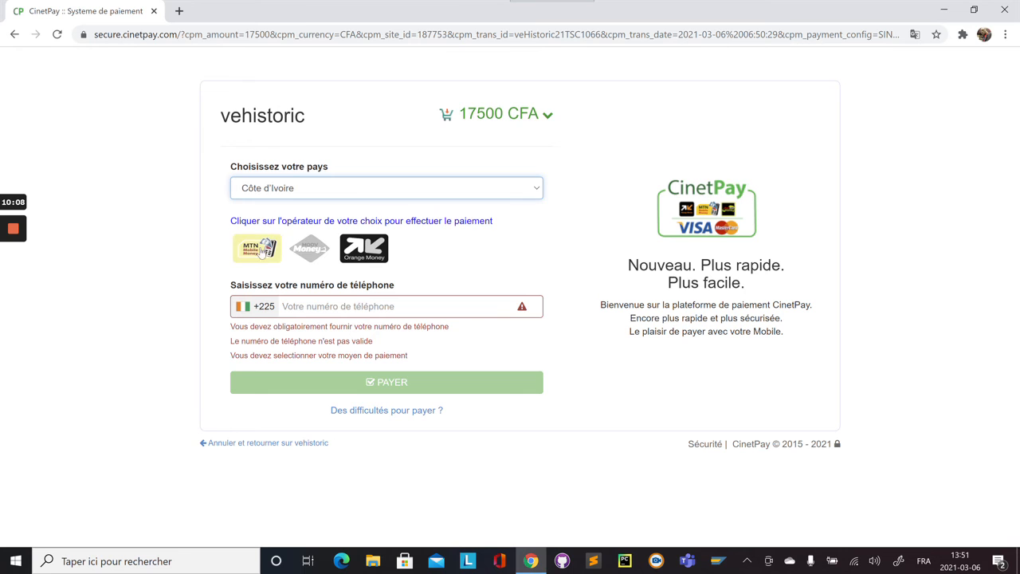
- Switch the country through Mali, Senegal and Togo, then back to Côte d'Ivoire
click(535, 187)
click(399, 256)
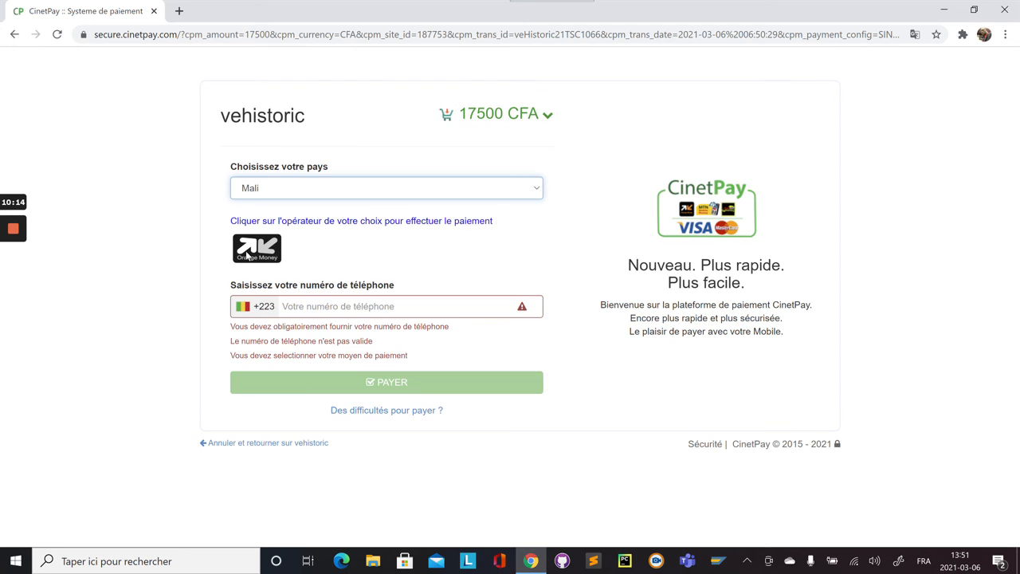
click(535, 192)
click(384, 274)
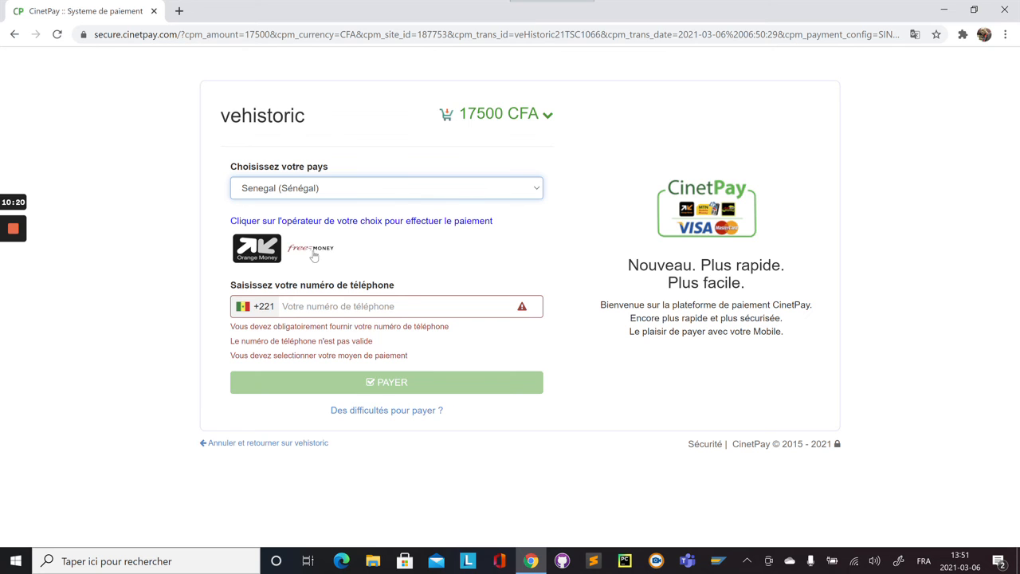
click(536, 192)
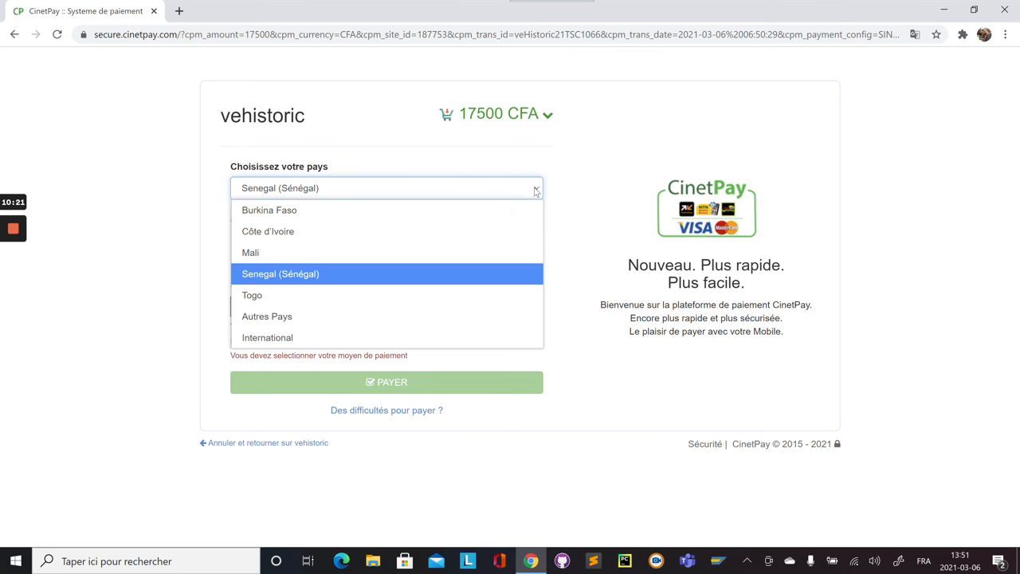
click(371, 288)
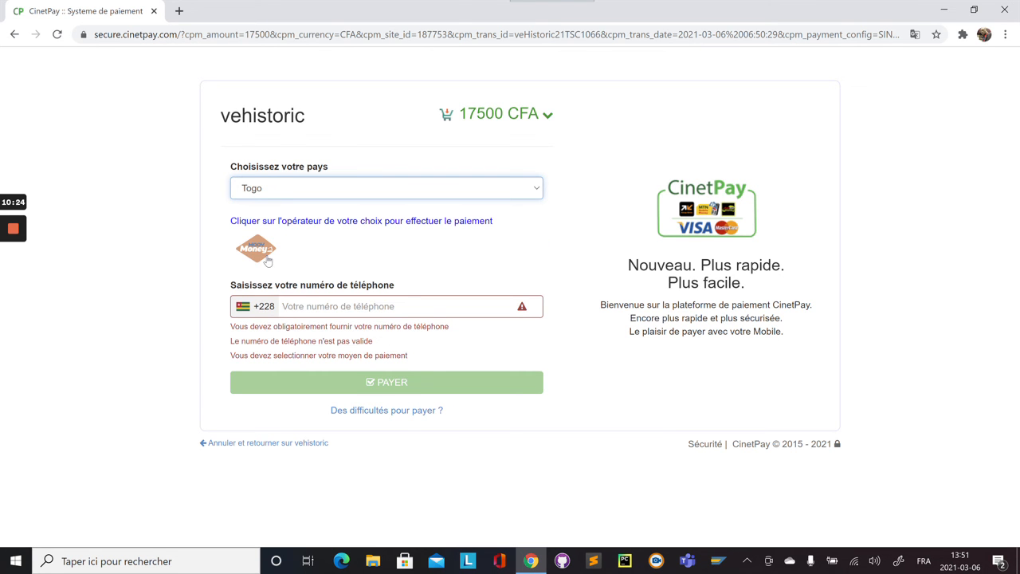
click(455, 190)
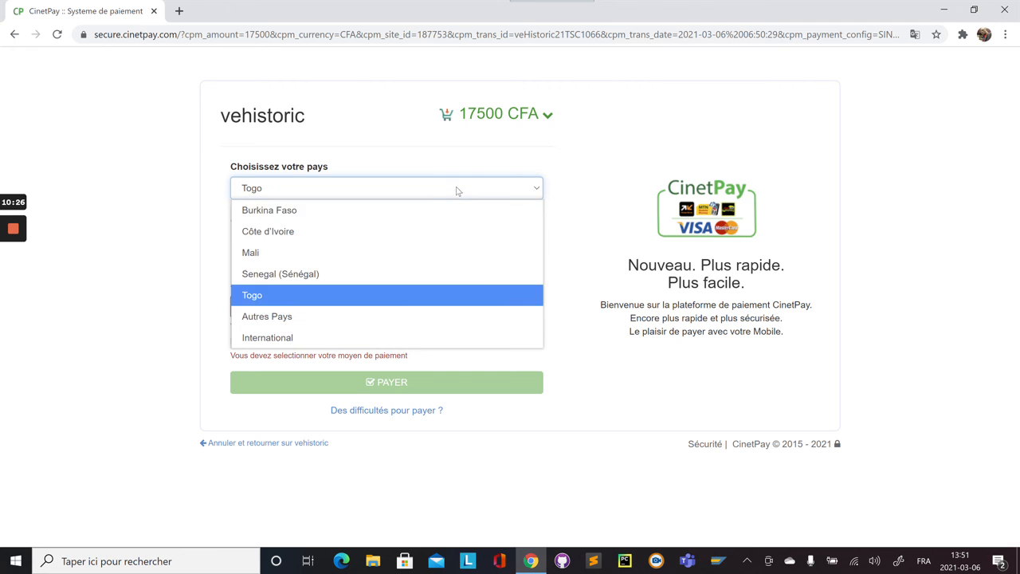
click(389, 229)
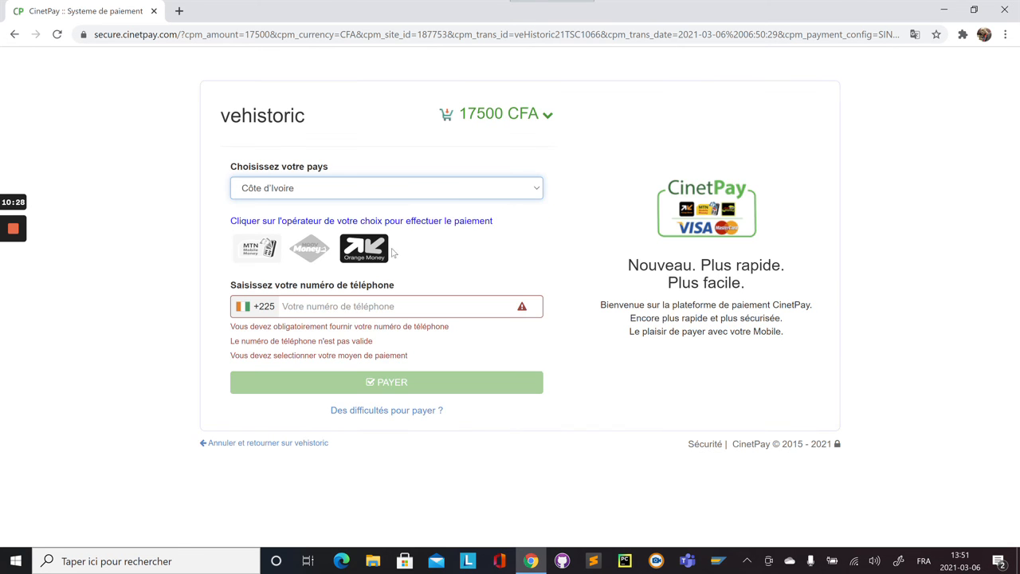
- Enter the customer's Ivorian mobile number in CinetPay's phone field
click(359, 306)
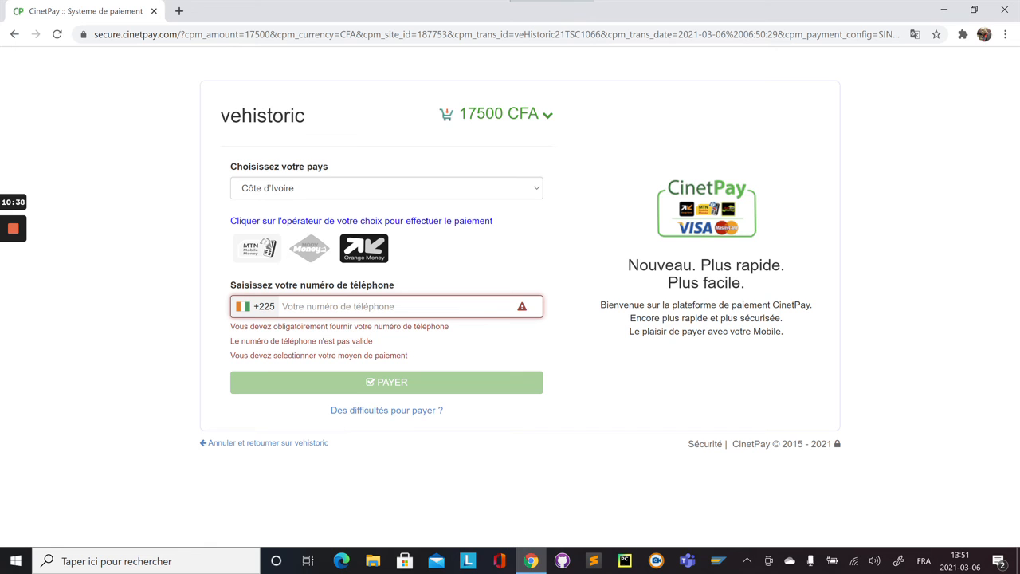
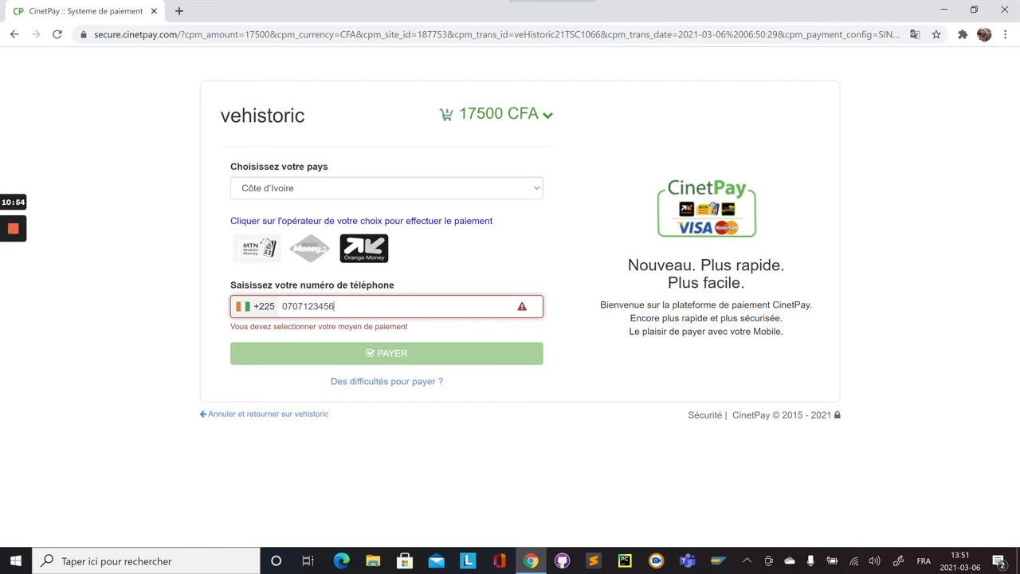
- Choose Orange Money as the operator and show the 17500 CFA order details
click(371, 255)
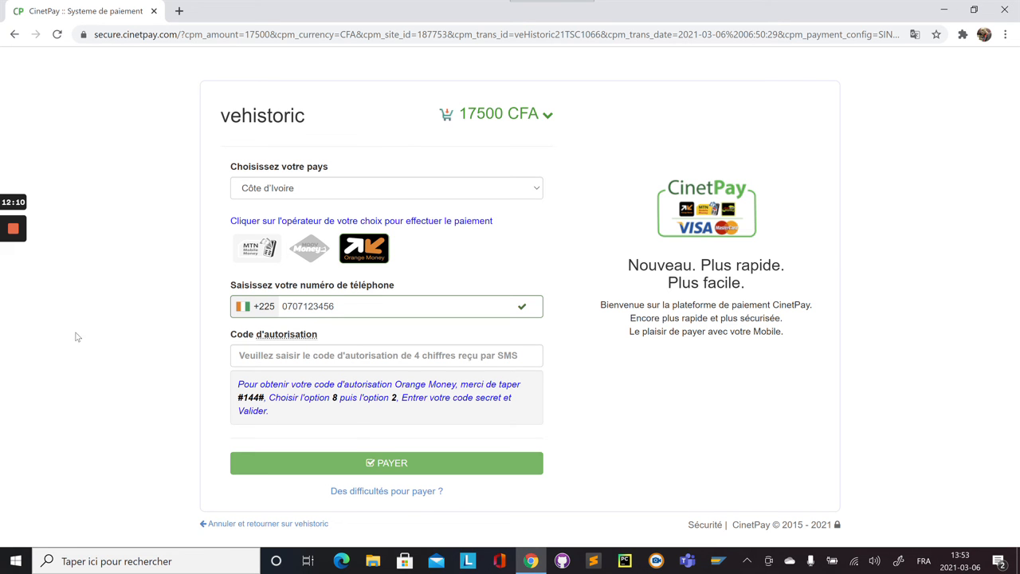
click(498, 114)
- Review the 17500 CFA order details, then cancel the payment and return to VeHistoric's home page
mouse_move(482, 120)
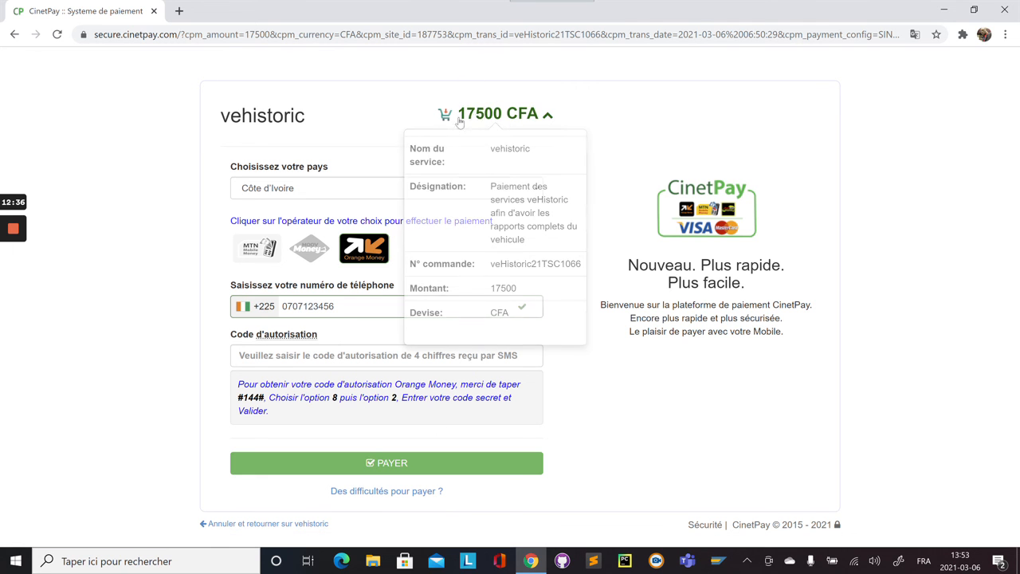
mouse_move(518, 126)
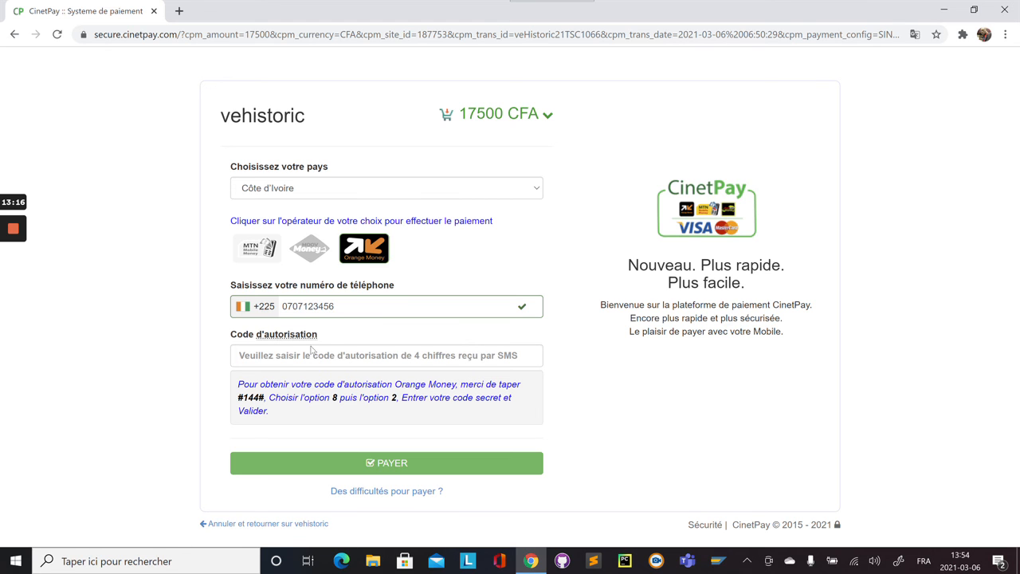
click(272, 525)
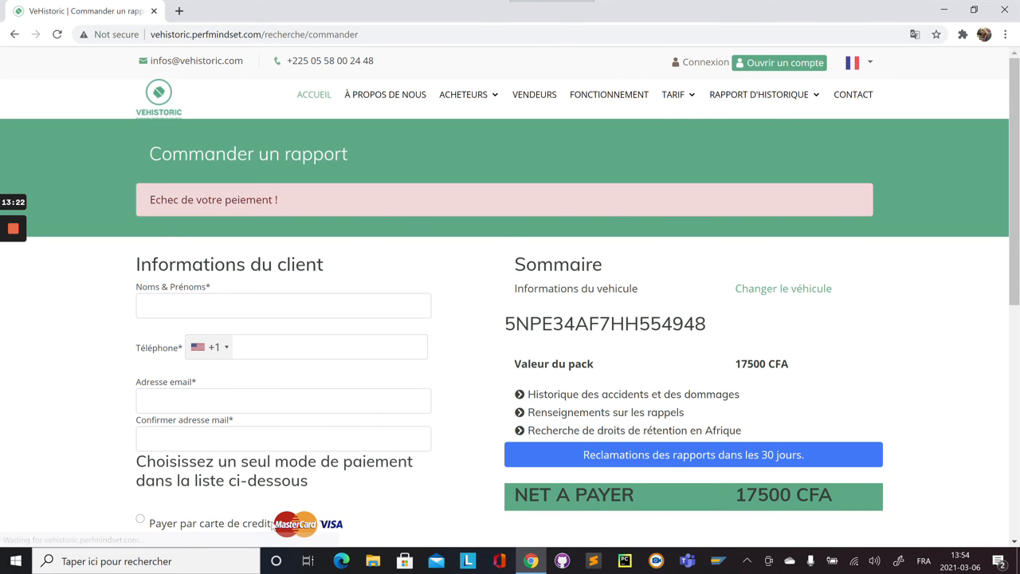
click(161, 95)
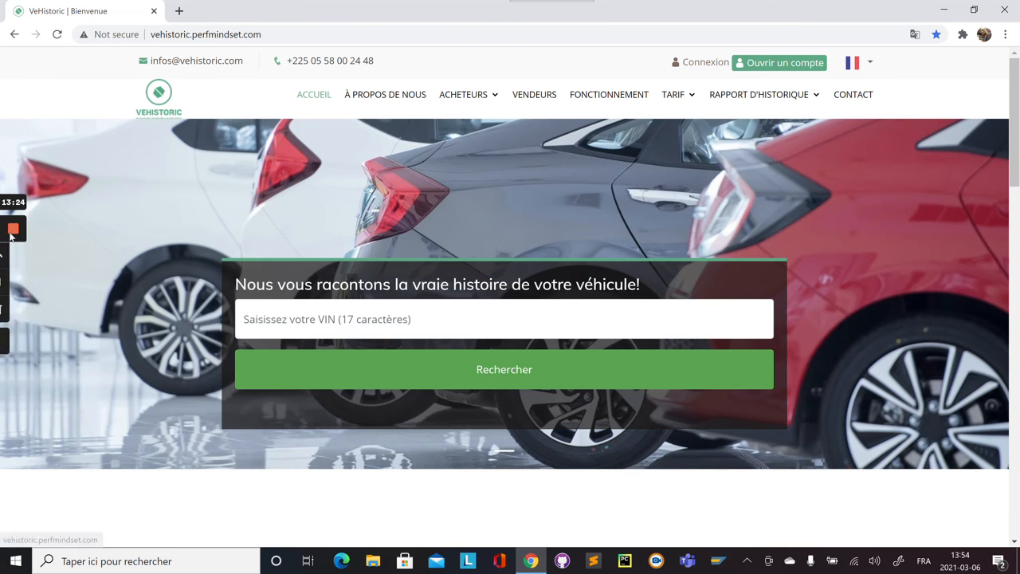